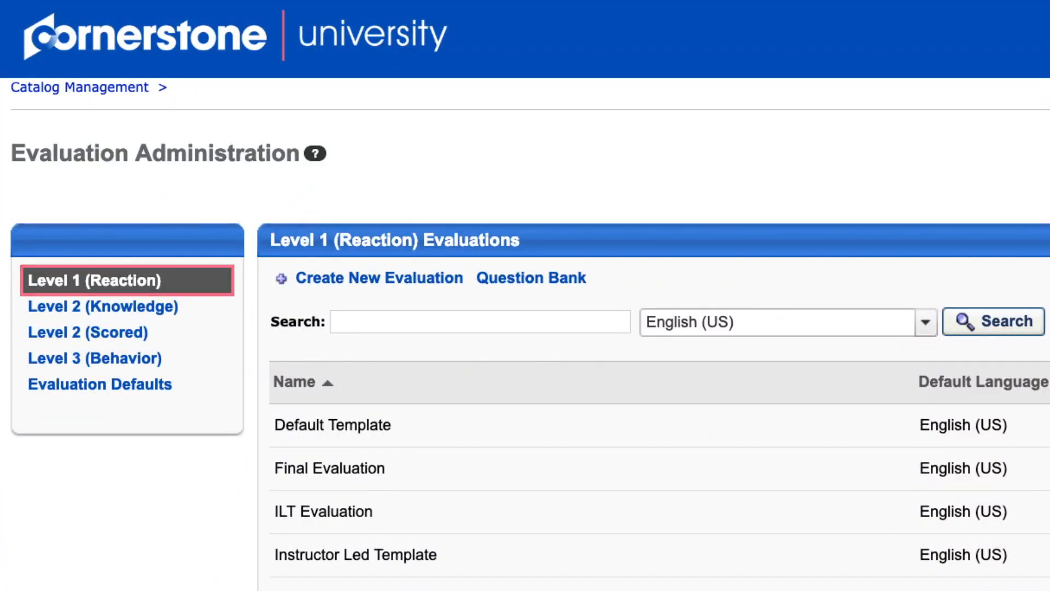
Open the Level 1 evaluation question bank, review its question categories and return to the question list.
left_click(527, 279)
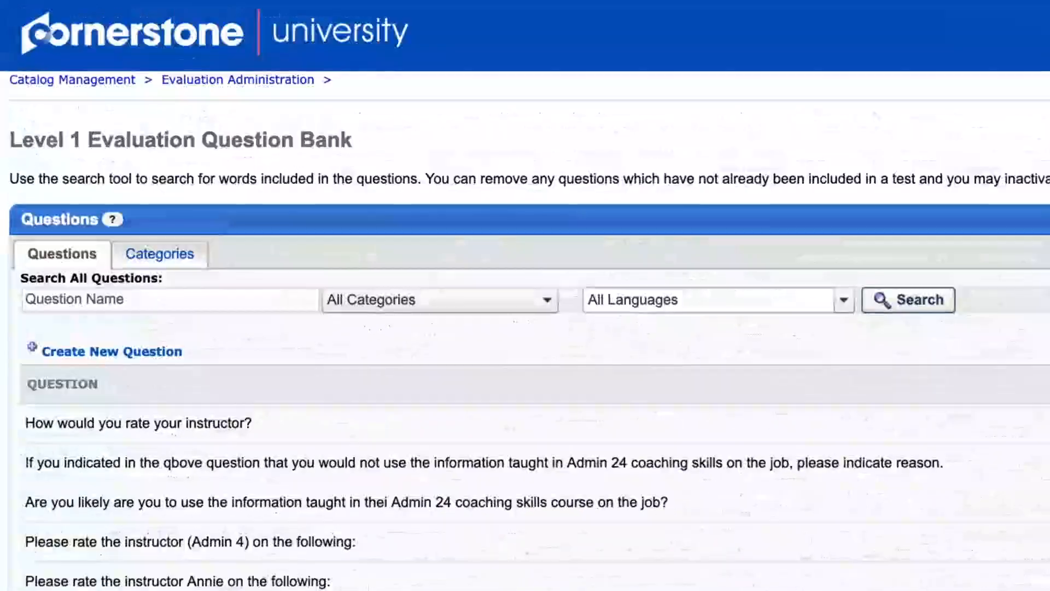
left_click(152, 230)
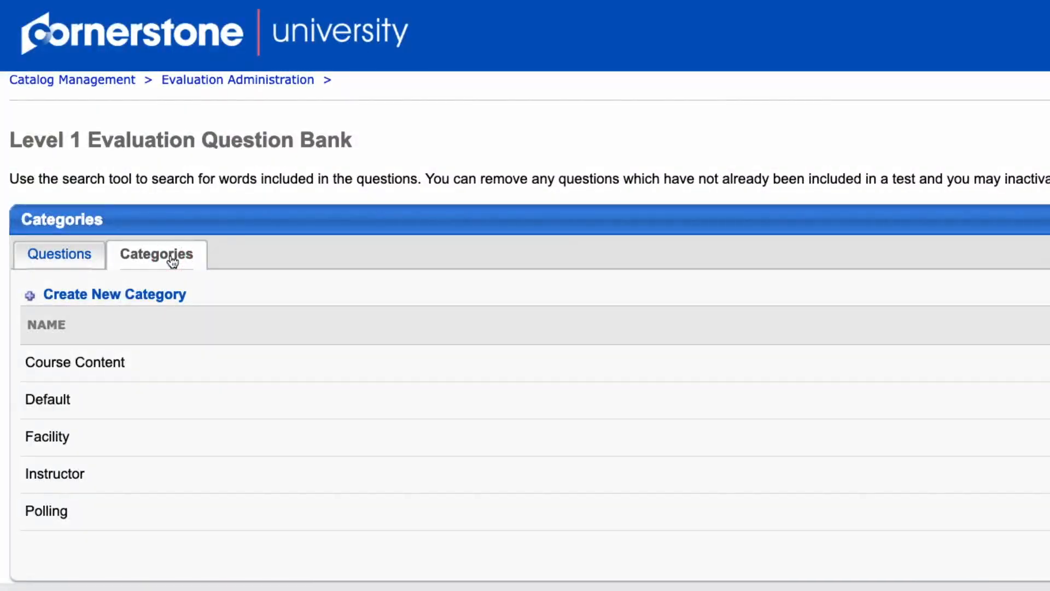
left_click(50, 257)
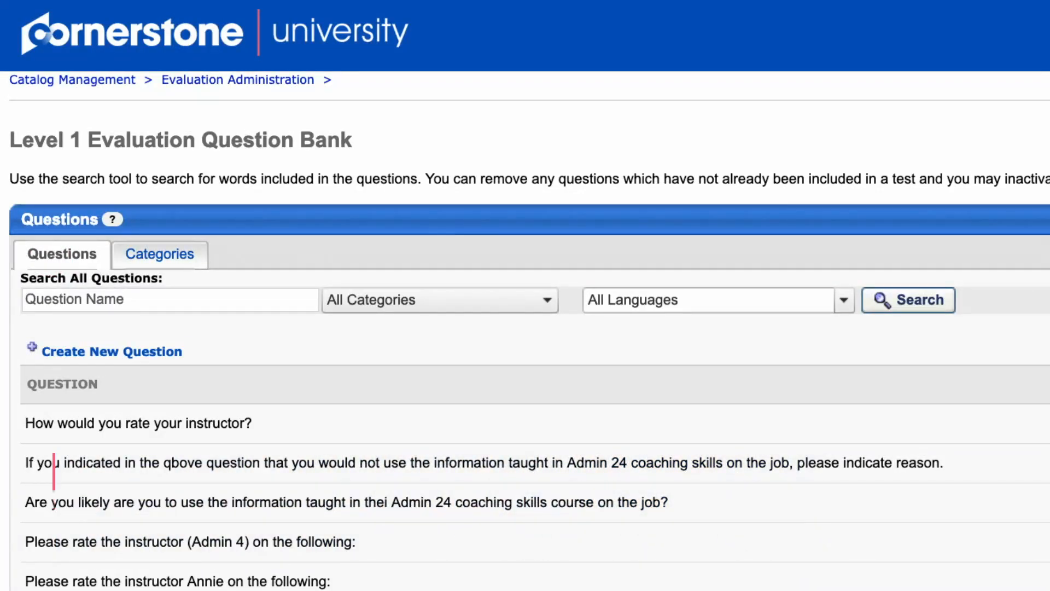
Create the Likert Scale question "How would you rate your instructor?" in the Instructor category, with comments enabled and rating 5 labelled "Highly Engaging".
left_click(141, 351)
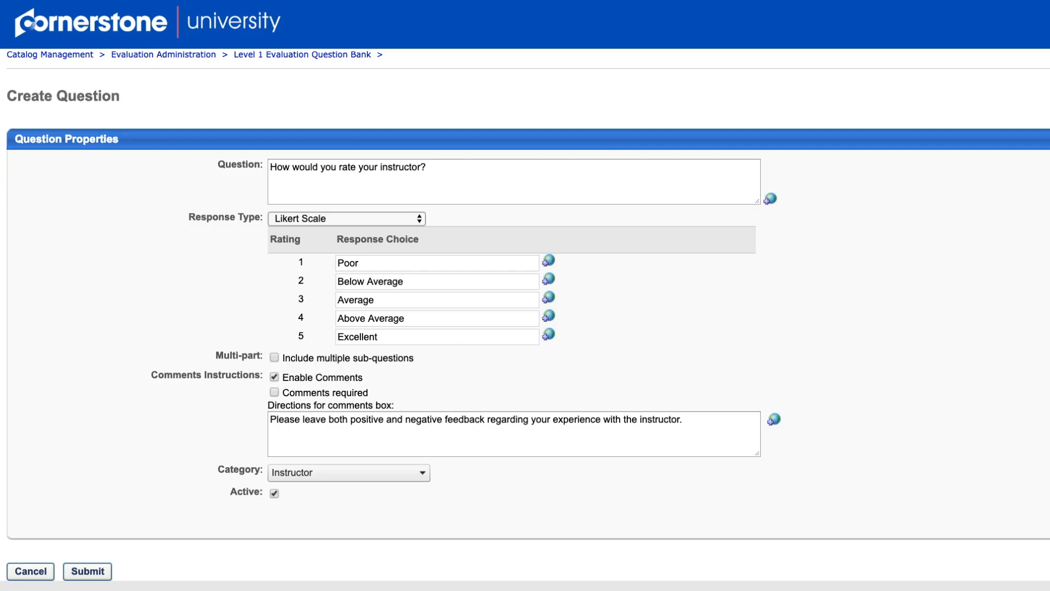
double_click(419, 337)
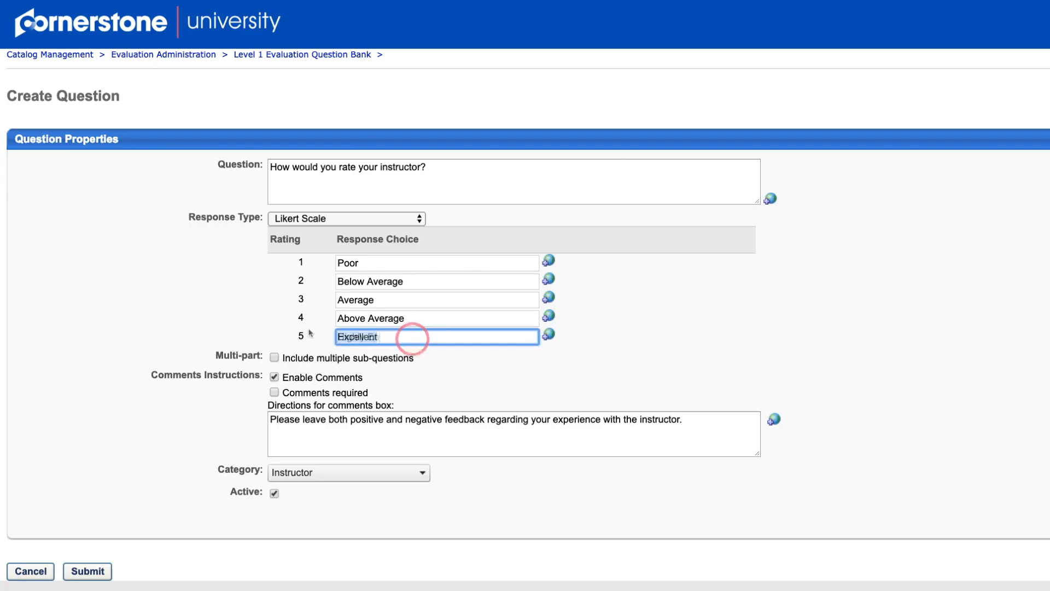
type("Highly Engaging")
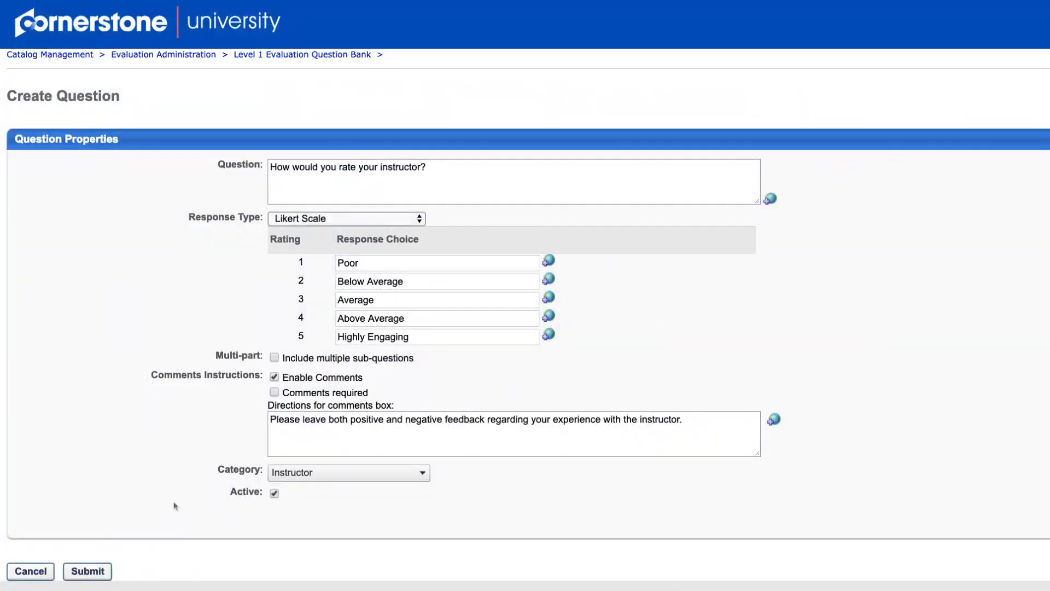
left_click(82, 572)
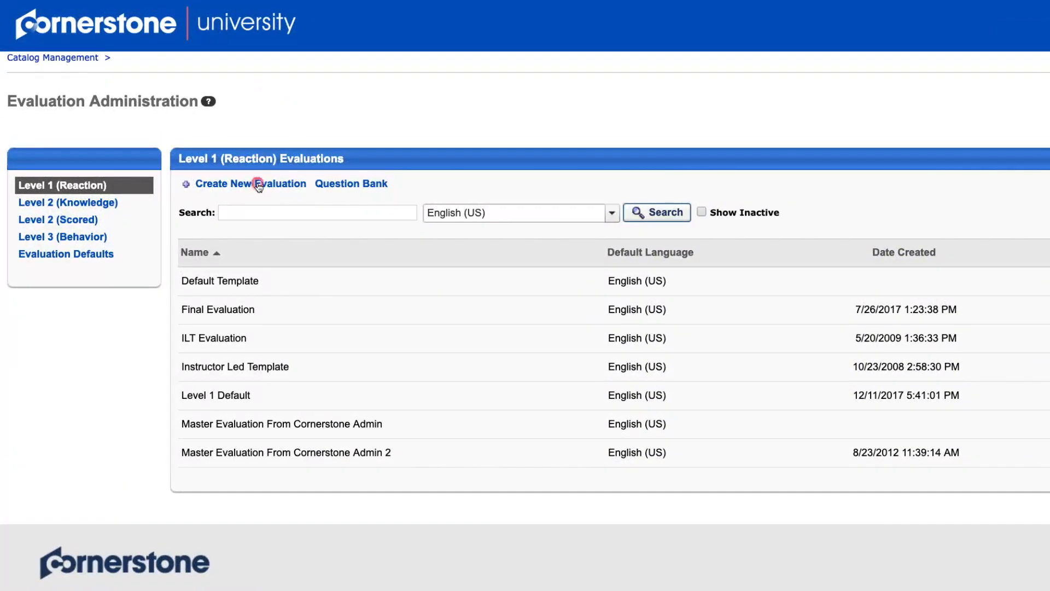
Start a new Level 1 evaluation with the header image CUlogorgbWhite_Koralcopy.png and the header color 0047BA.
left_click(185, 134)
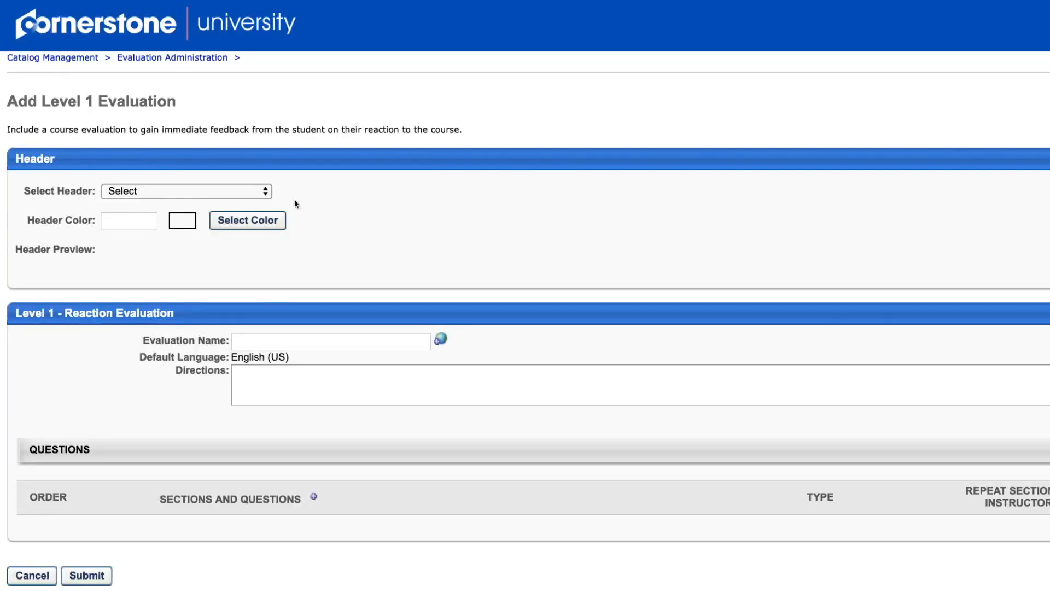
left_click(234, 192)
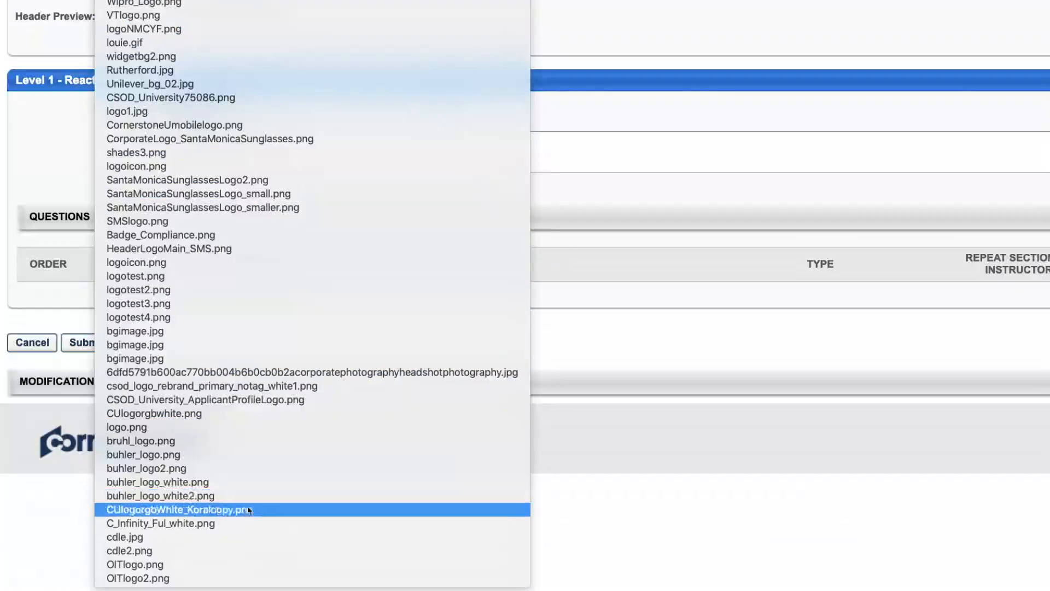
left_click(249, 510)
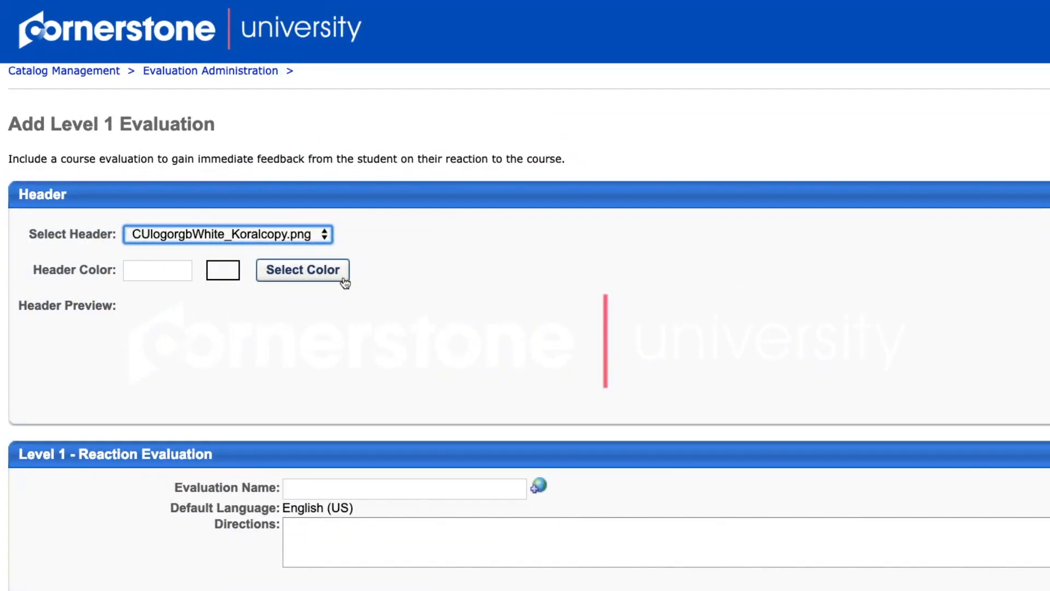
left_click(344, 282)
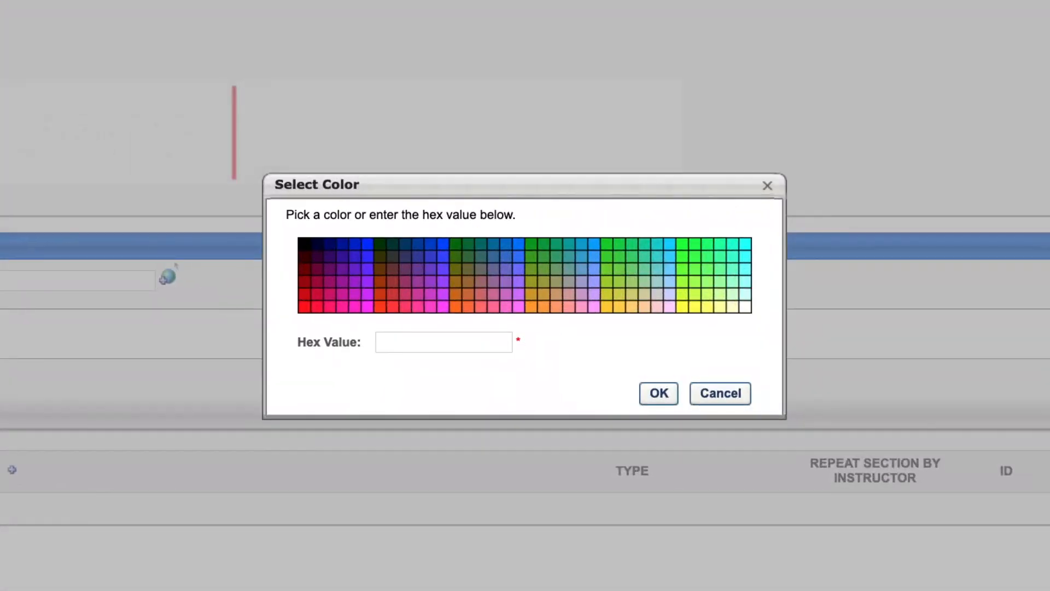
left_click(403, 344)
type("0047BA")
left_click(656, 391)
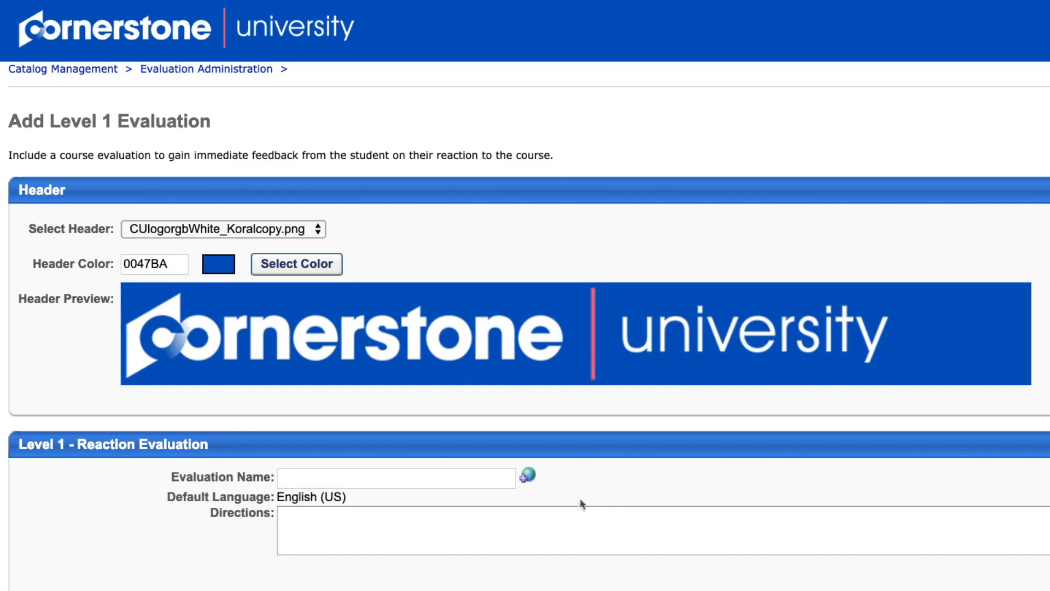
Name the evaluation "Final Evaluation" and enter directions beginning "Please complete the following questions with your honest feedback.".
left_click(490, 478)
type("Final Evaluation")
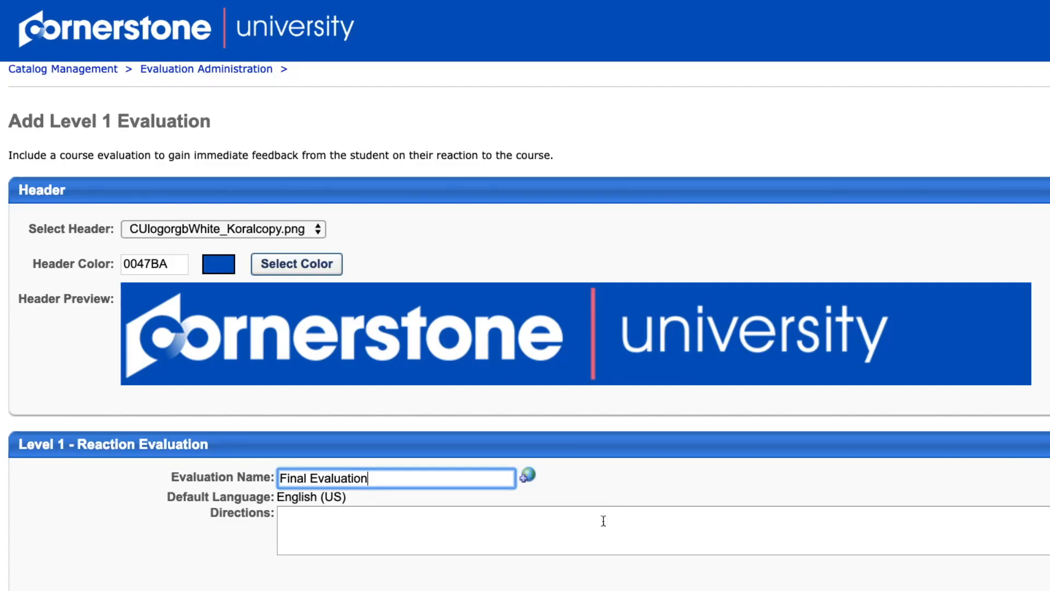
left_click(579, 522)
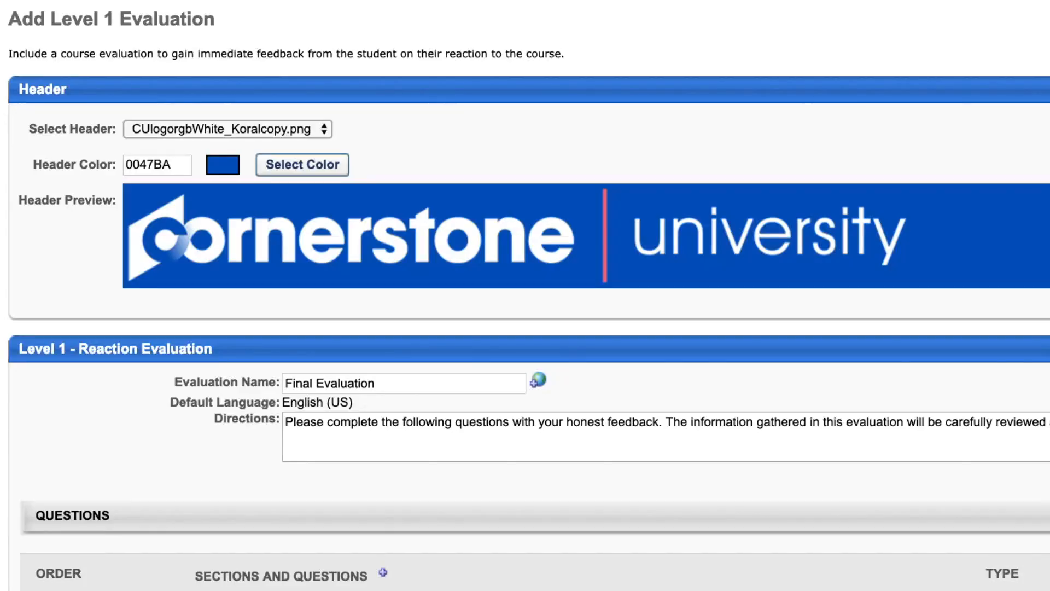
Add a section titled "Section 1" with the directions "Please answer this questions on your instructor.".
scroll(538, 463, "down", 3)
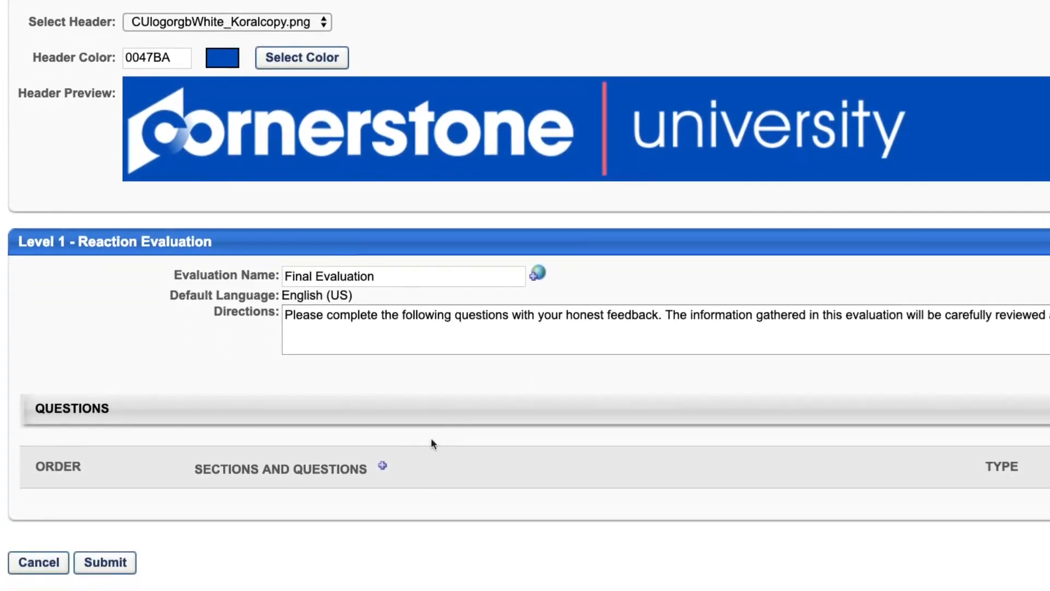
left_click(379, 465)
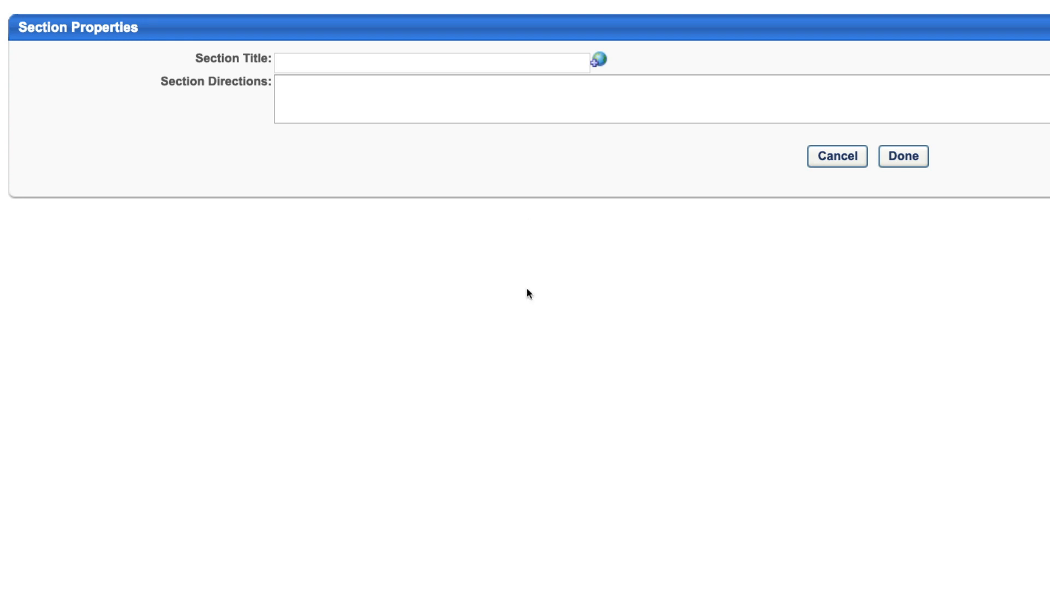
left_click(446, 59)
type("Se")
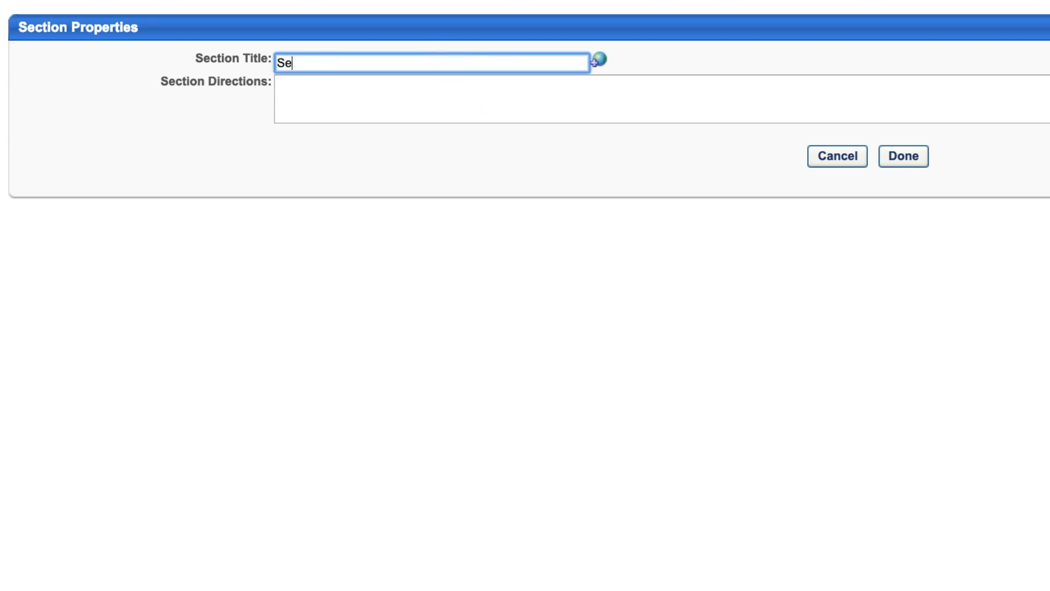
type("ction 1")
left_click(421, 98)
type("Ple")
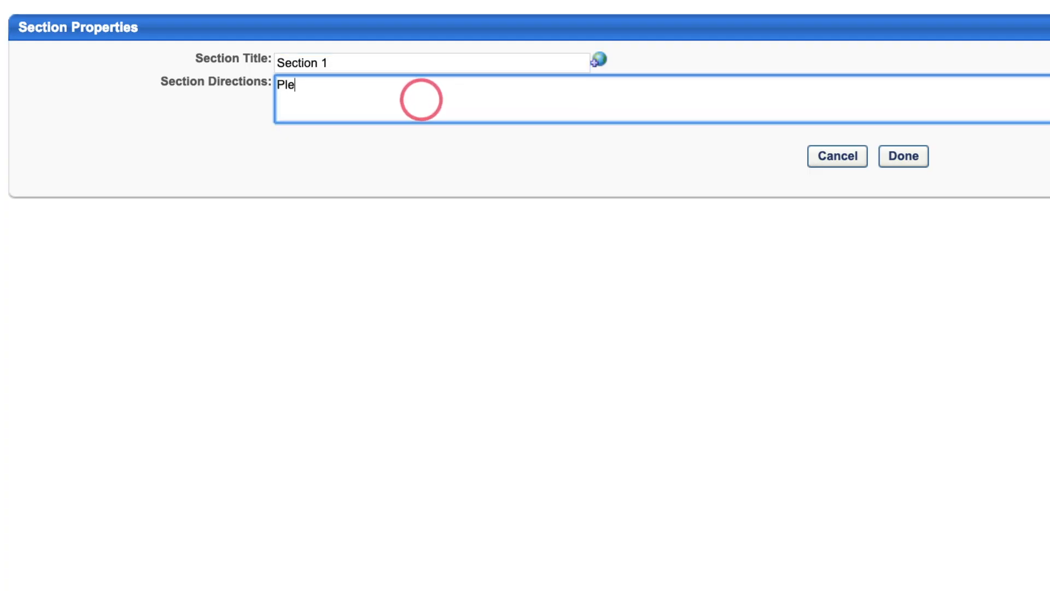
type("ase answer this questions on your instr")
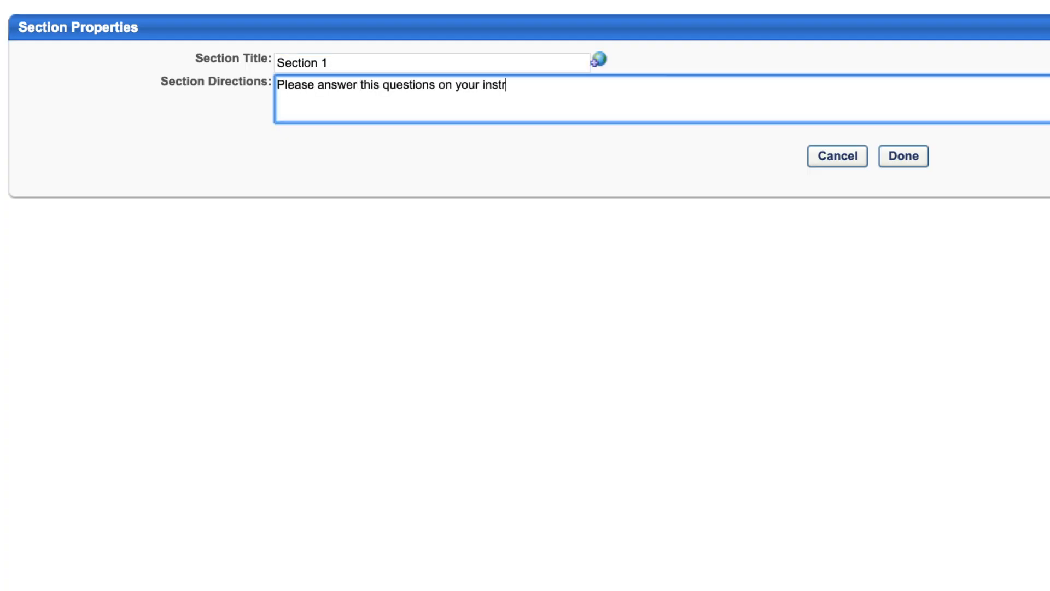
type("uctor.")
left_click(910, 159)
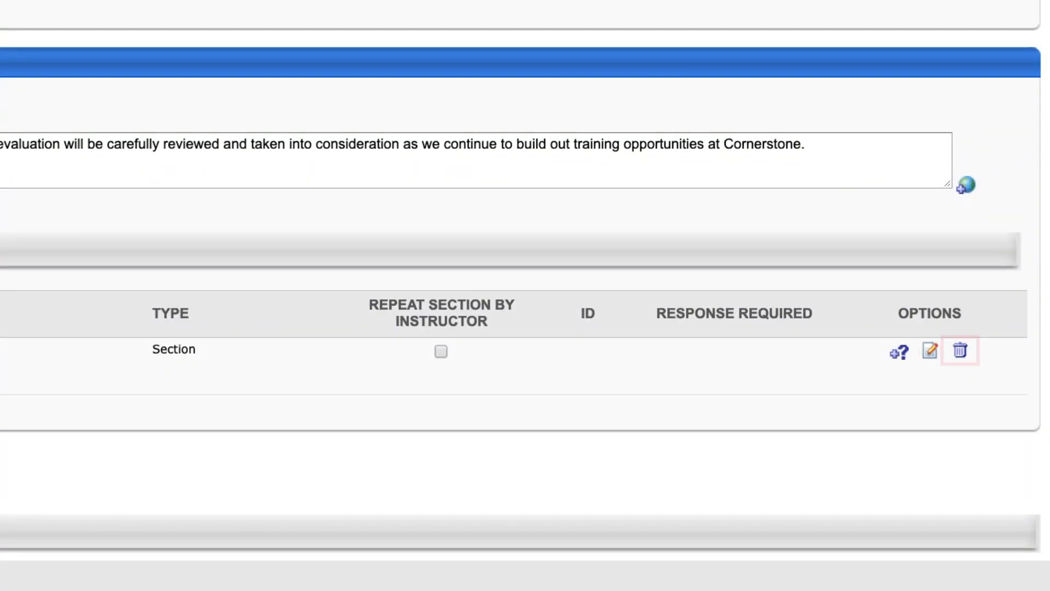
Add the second listed "How would you rate your instructor?" question plus the questions on probability of taking another course and overall course rating to Section 1.
left_click(900, 354)
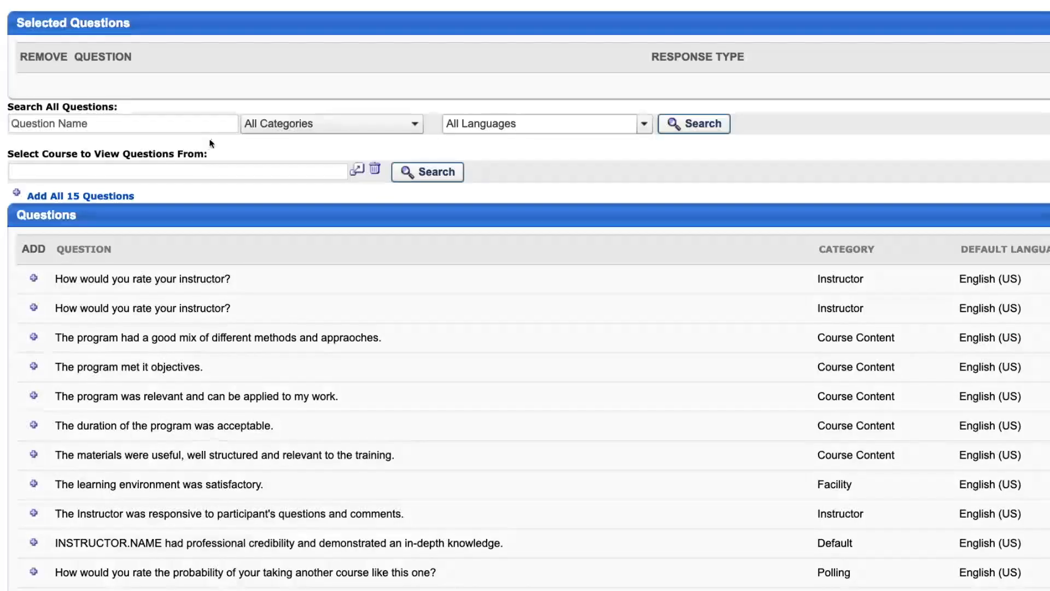
left_click(33, 310)
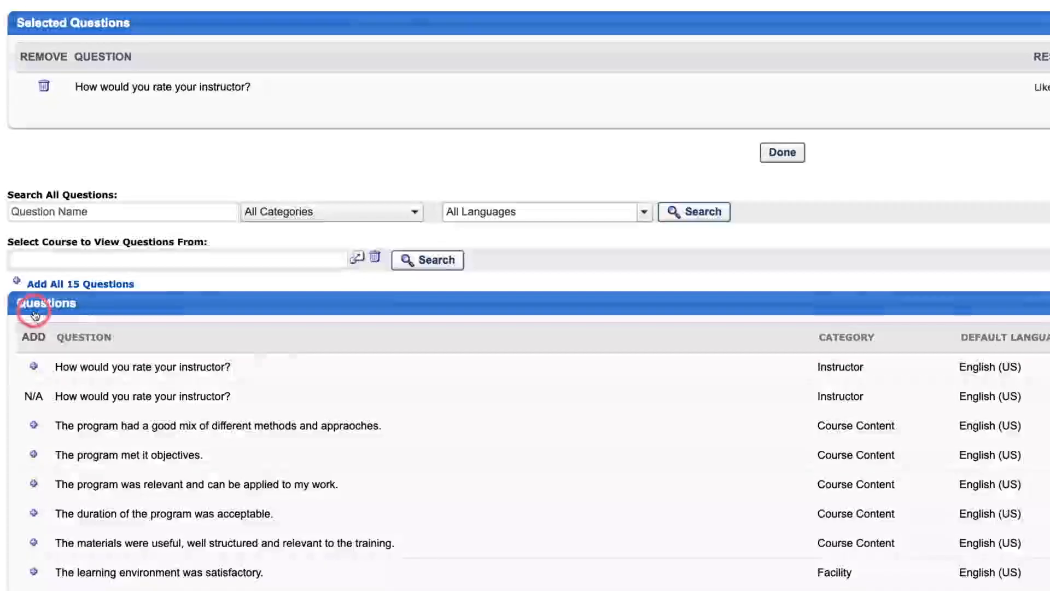
scroll(33, 309, "down", 5)
left_click(34, 412)
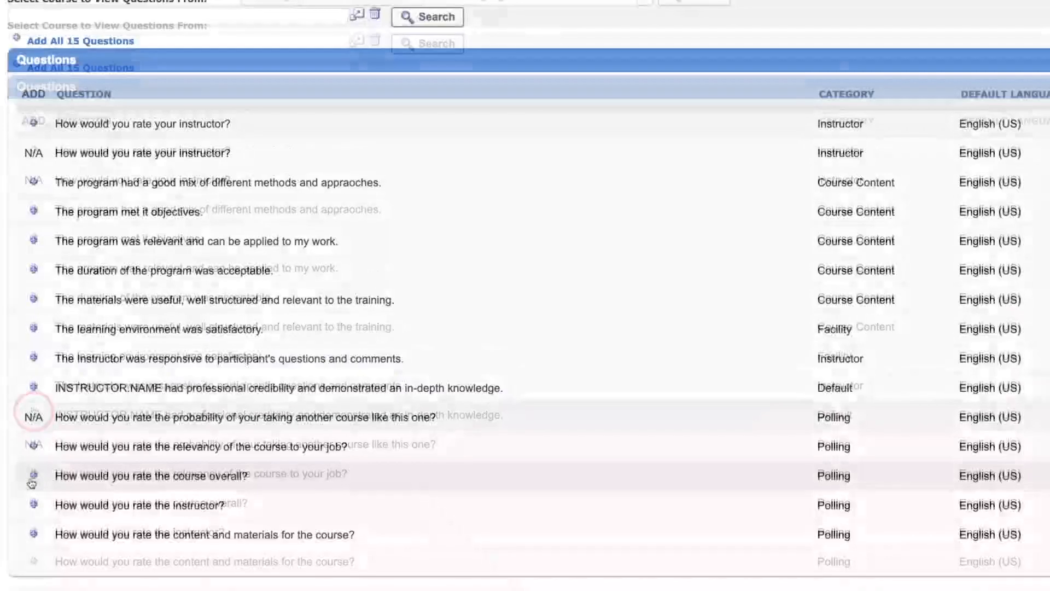
left_click(33, 501)
scroll(891, 267, "up", 5)
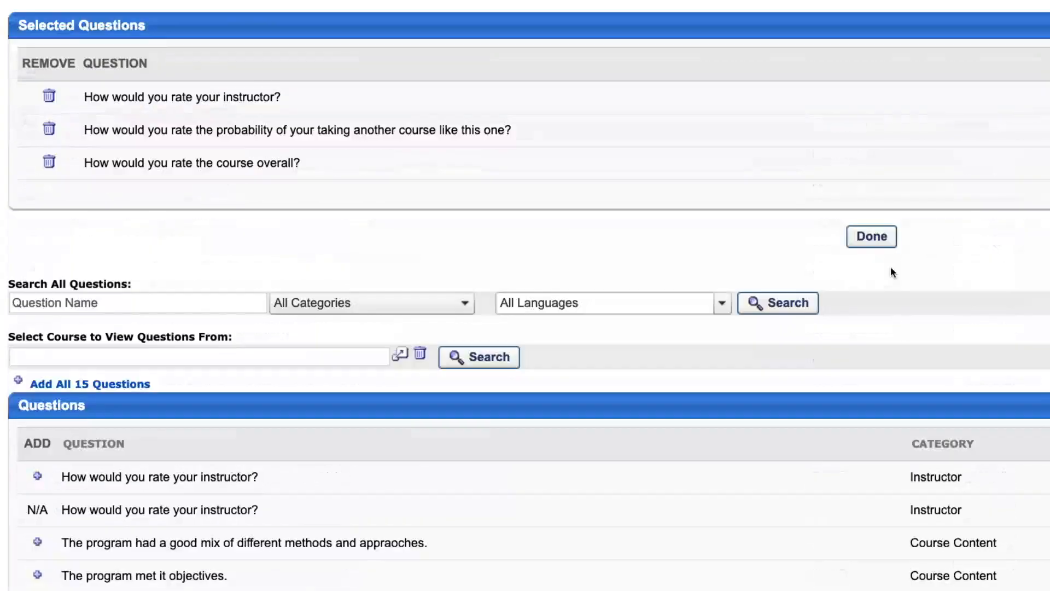
left_click(872, 235)
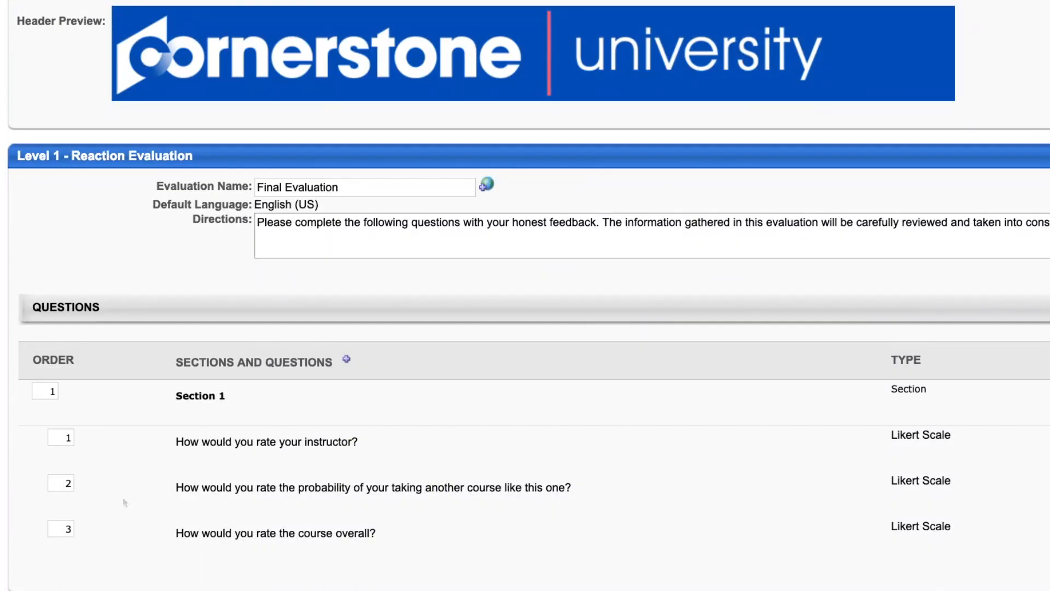
Reorder Section 1 so the question on taking another course is 3 and the overall course question is 2.
double_click(68, 483)
type("3")
double_click(68, 528)
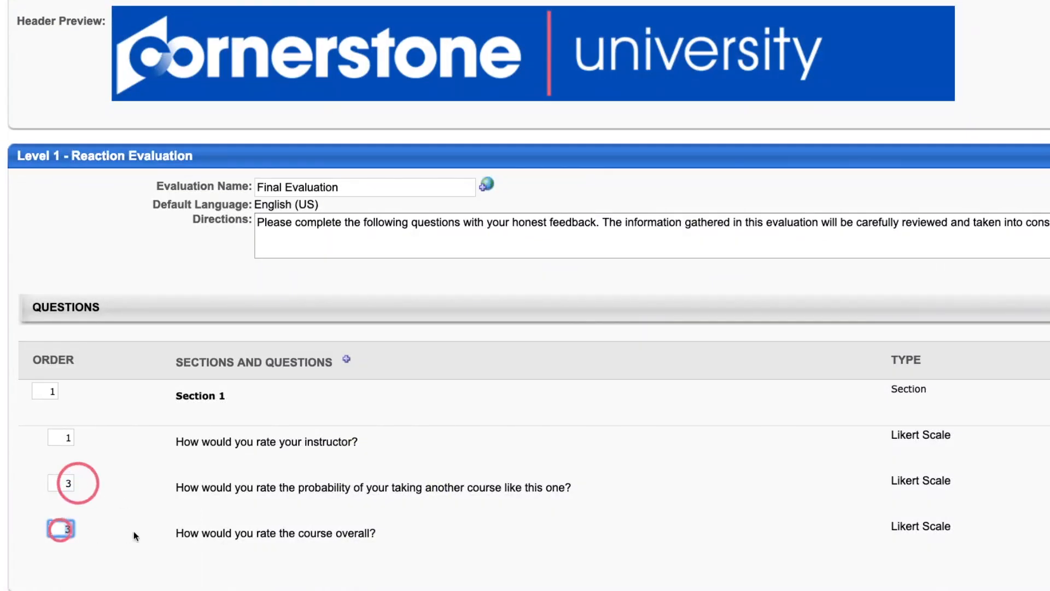
type("2")
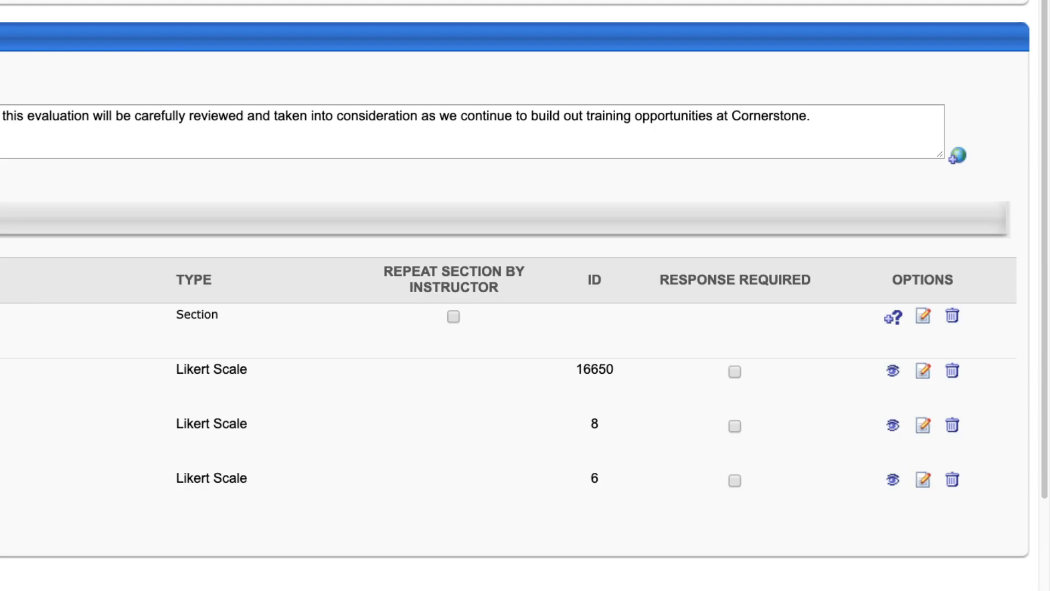
Review and resubmit the properties of "How would you rate your instructor?", and enable Repeat Section by Instructor for Section 1.
left_click(923, 372)
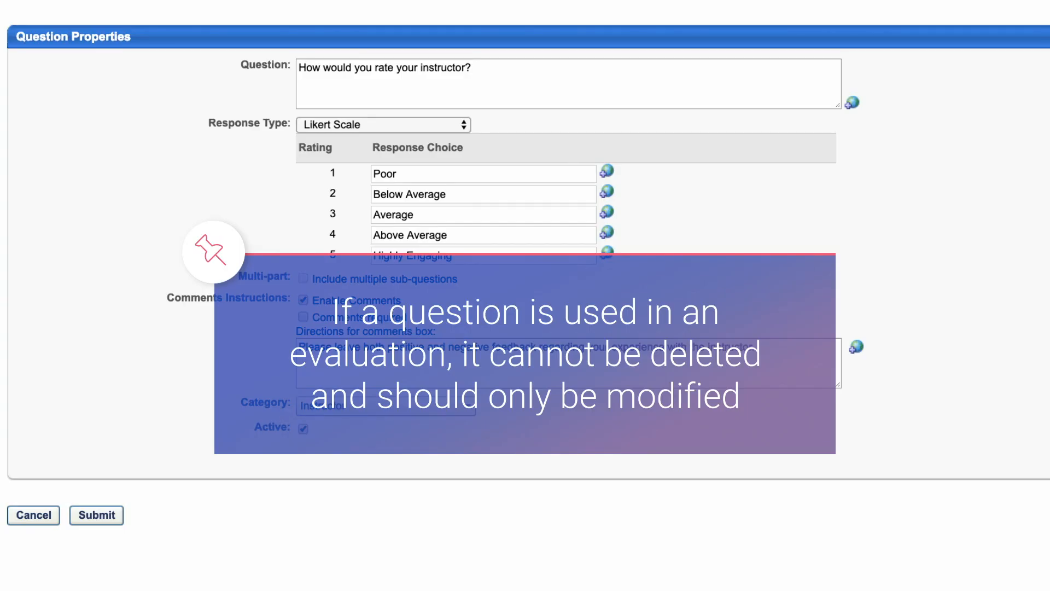
left_click(108, 519)
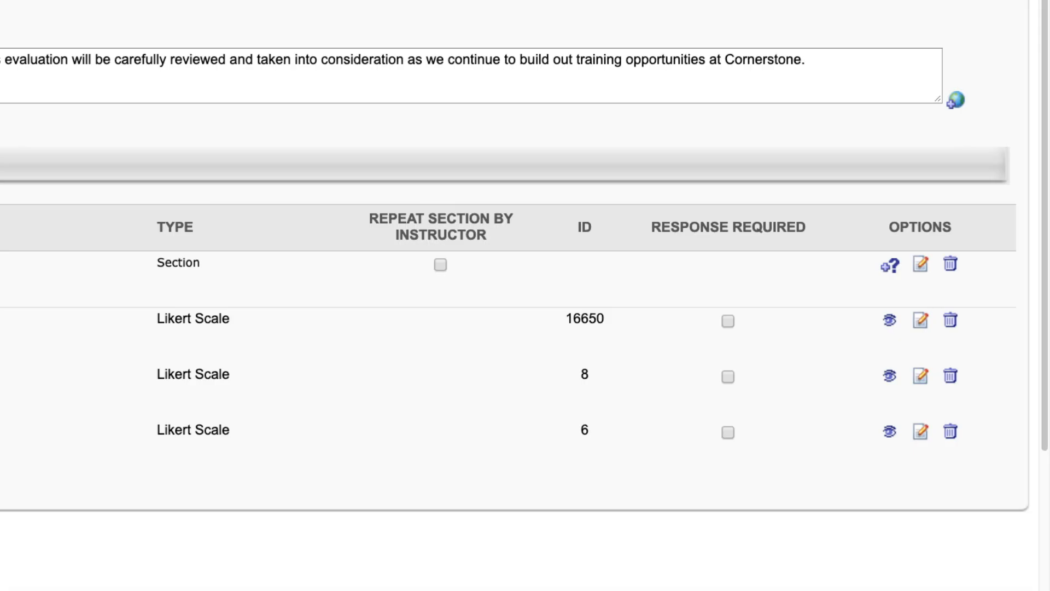
left_click(441, 264)
Add a section titled "Section 2" containing the question "The Instructor was responsive to participant's questions and comments.".
left_click(374, 250)
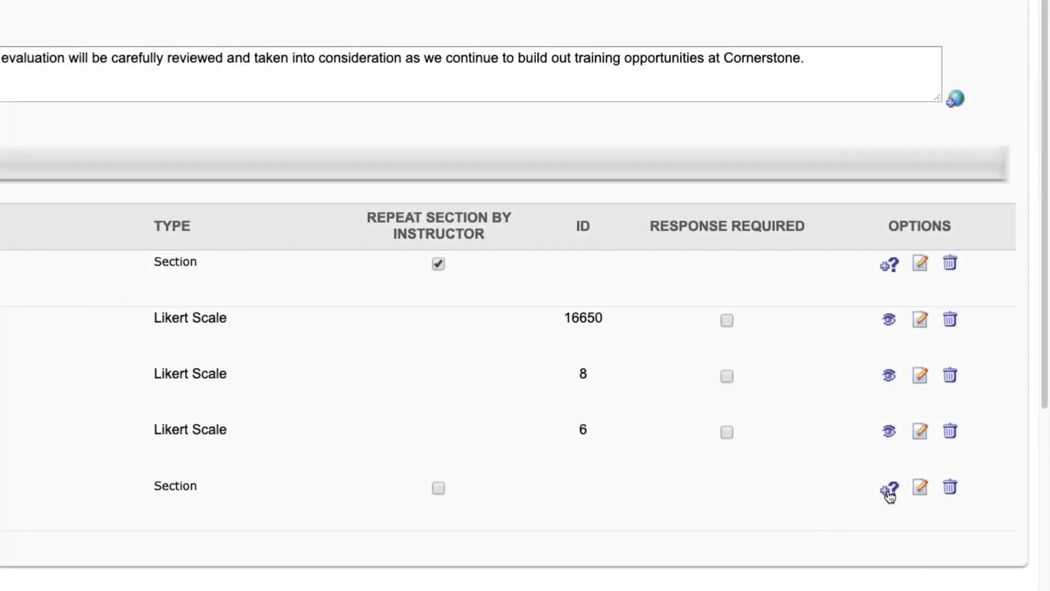
left_click(888, 491)
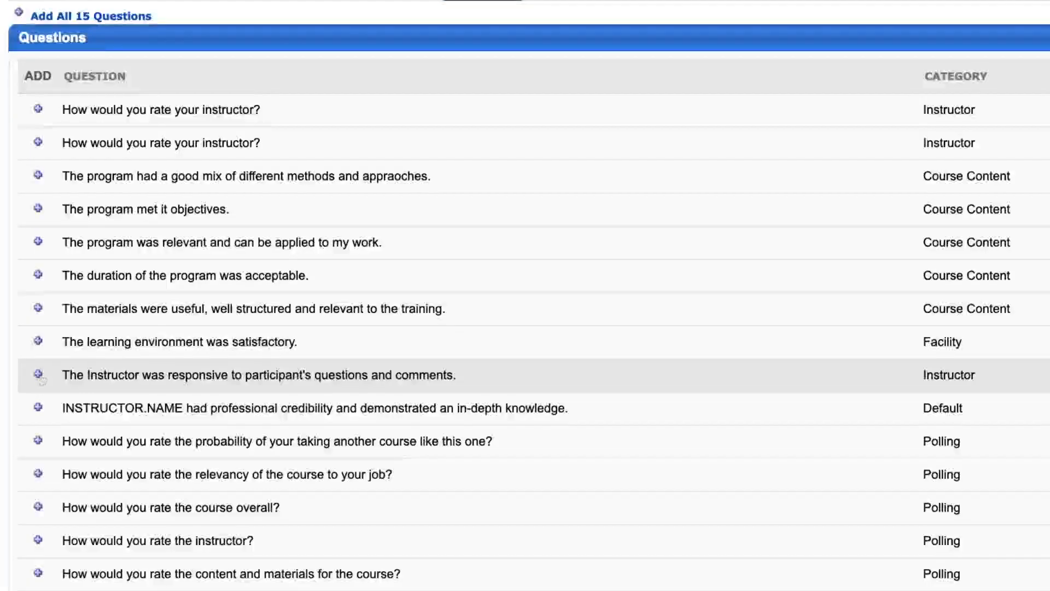
left_click(40, 375)
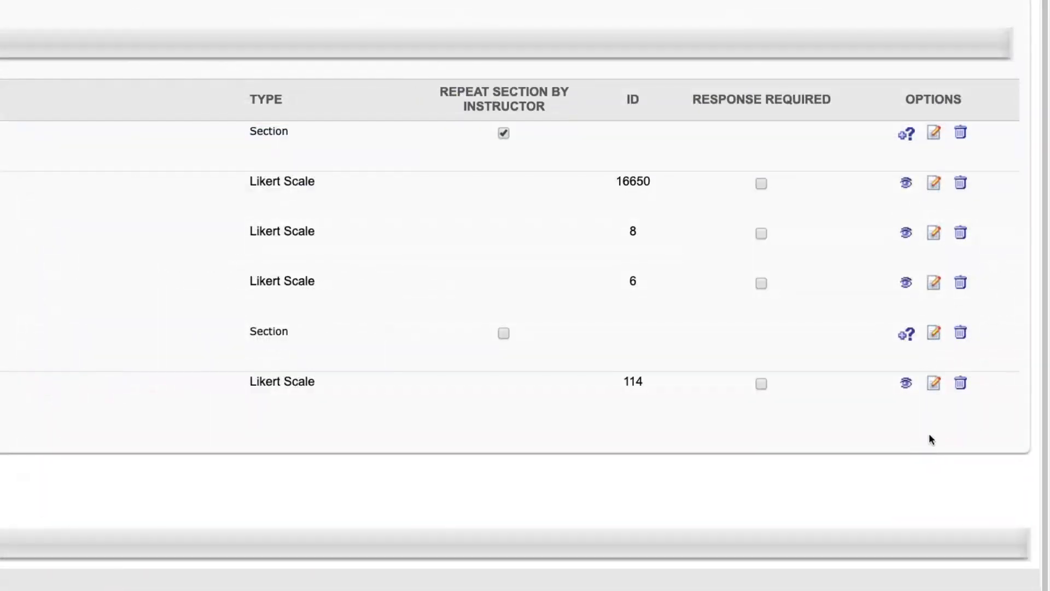
Replace "The Instructor" with the tag INSTRUCTOR.NAME in the Section 2 question, save the question and submit the evaluation.
left_click(932, 382)
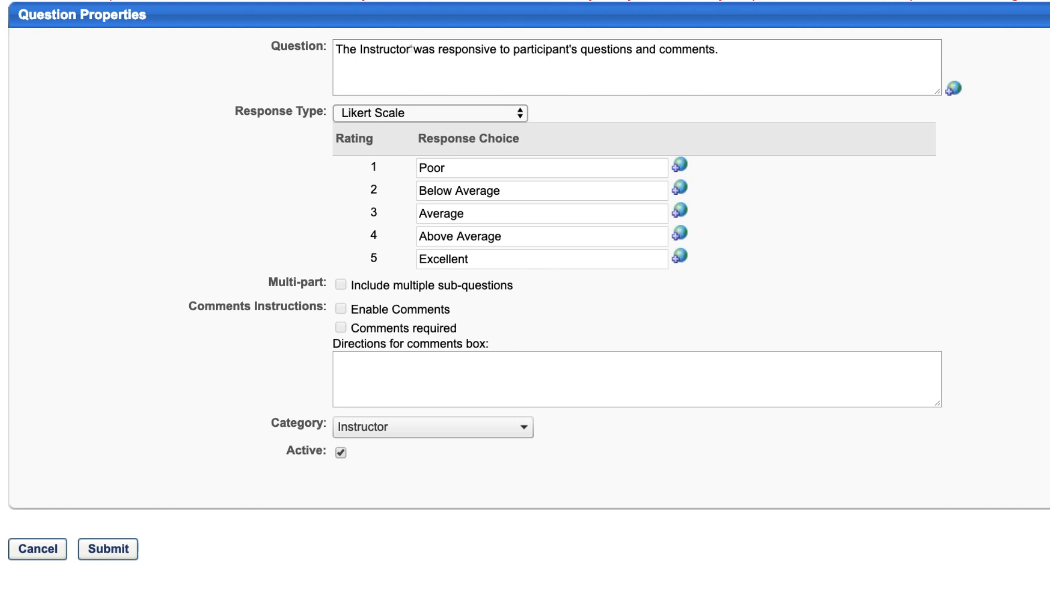
left_click_drag(411, 49, 335, 49)
type("INSTRUCTOR.NAME")
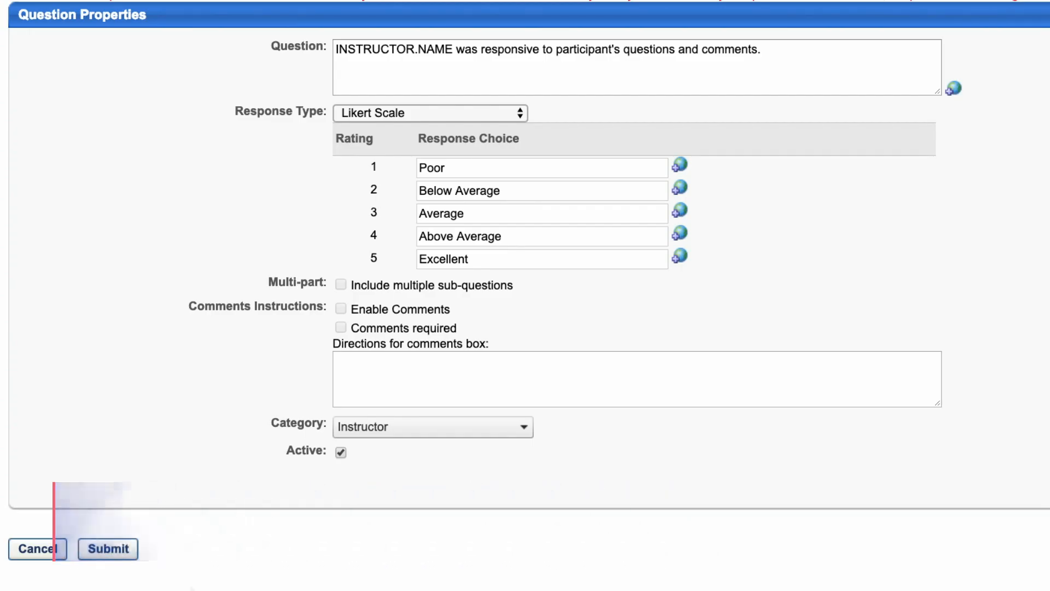
left_click(111, 550)
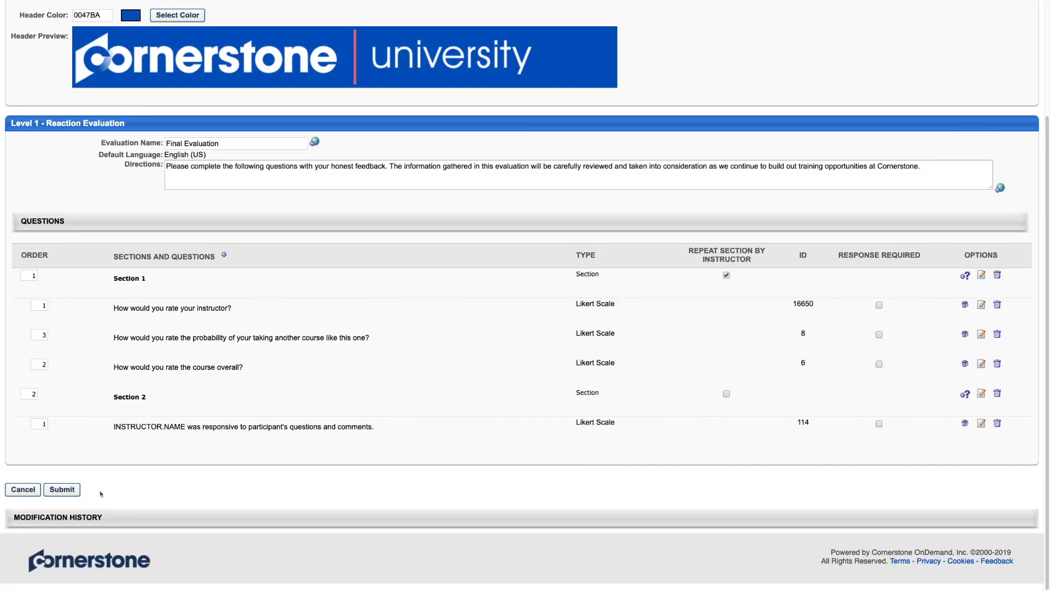
left_click(62, 489)
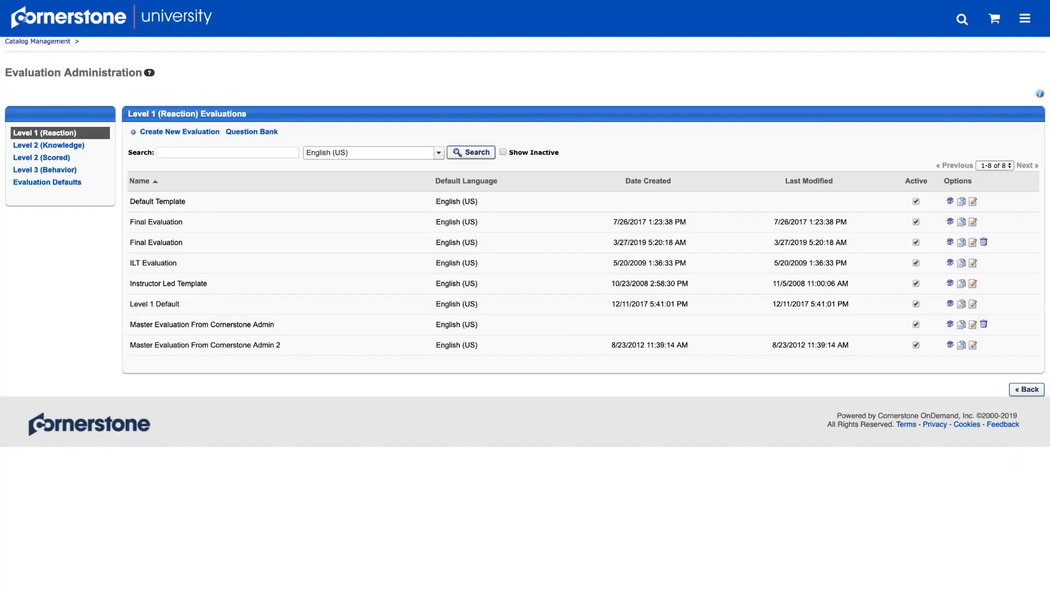